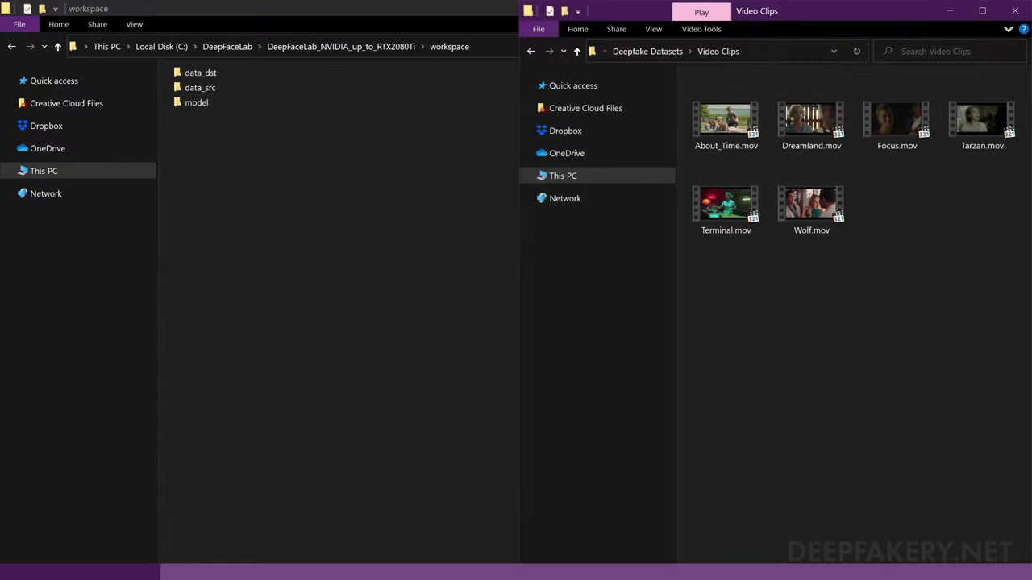
Step: Copy About_Time.mov from Video Clips into the workspace folder and maximize the workspace window
{"action": "left_click", "coordinate": [725, 121]}
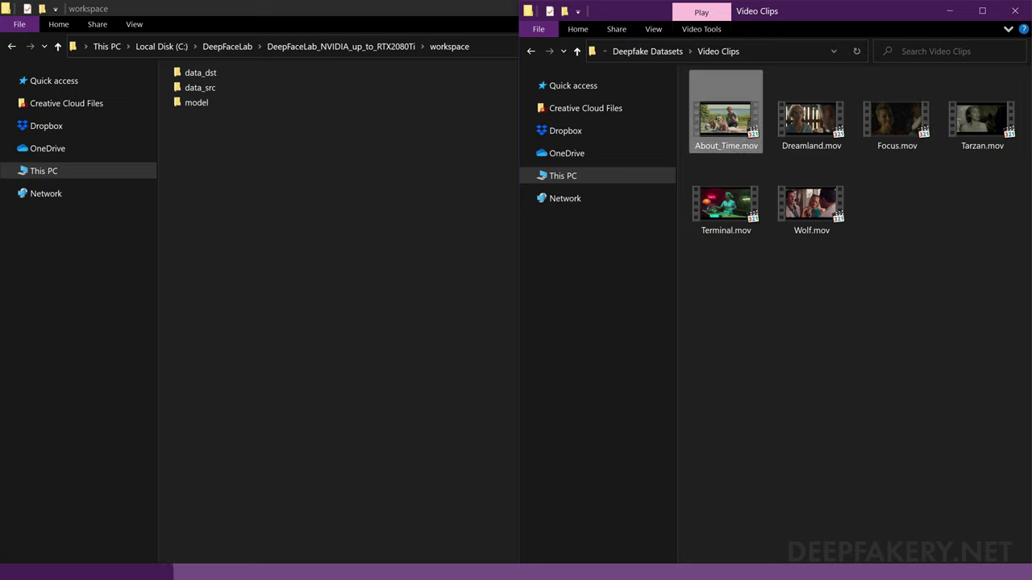
{"action": "left_click_drag", "start_coordinate": [725, 121], "coordinate": [242, 202]}
{"action": "key", "text": "alt+Left"}
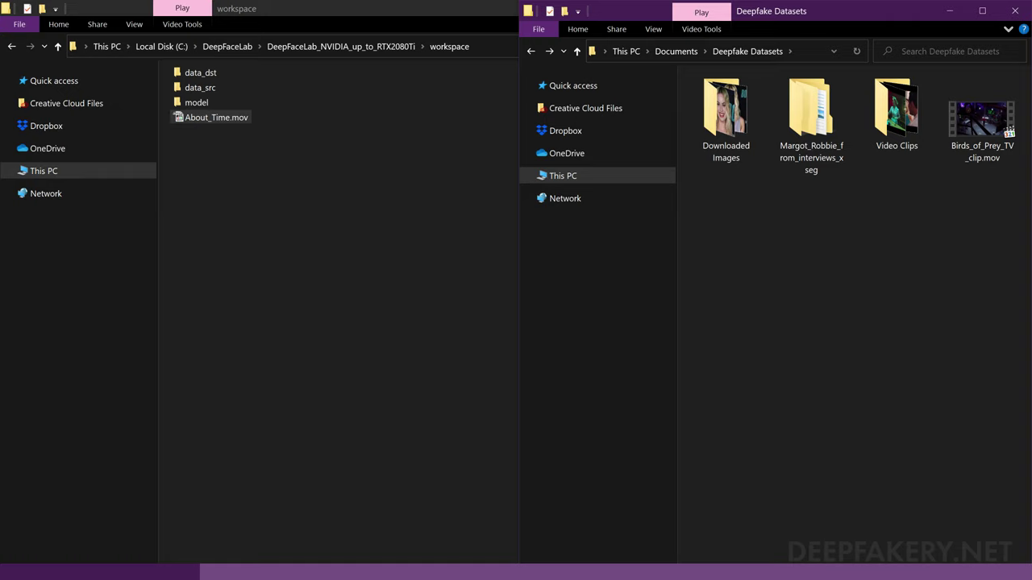
{"action": "key", "text": "super+Up"}
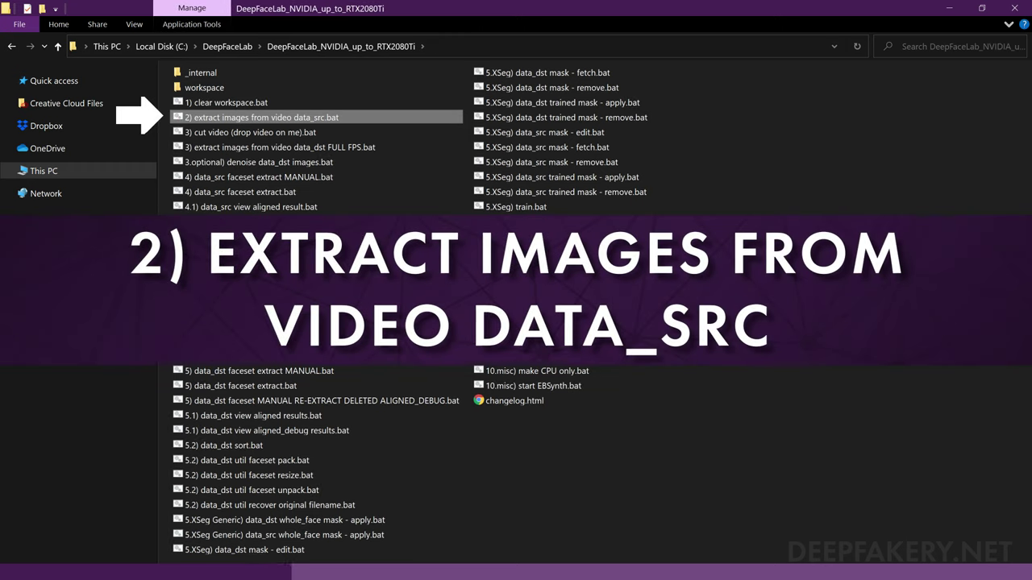
Step: Extract data_src.mov into PNG frames at 12 fps, checking the FPS help first
{"action": "double_click", "coordinate": [176, 120]}
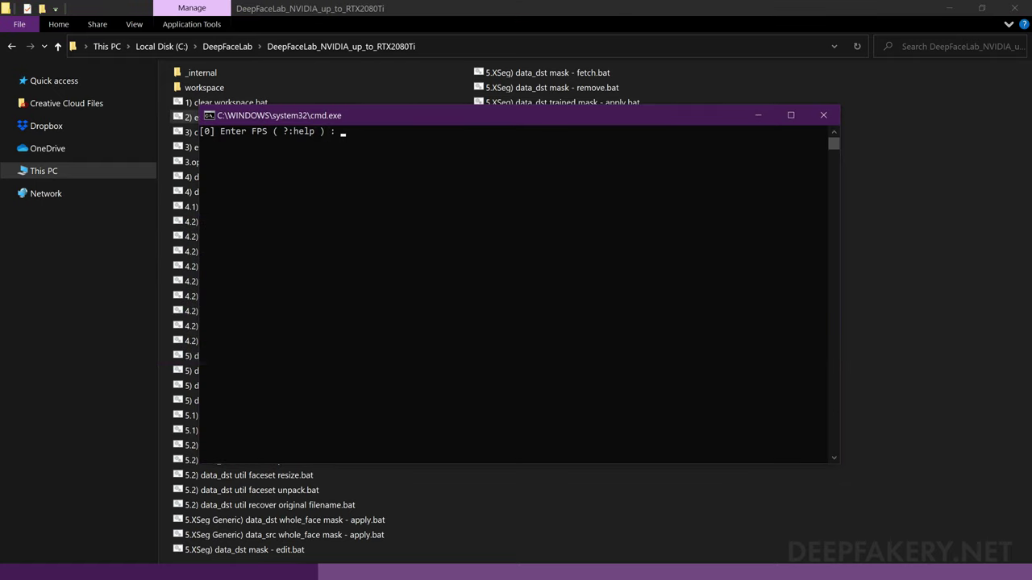
{"action": "type", "text": "?"}
{"action": "key", "text": "Return"}
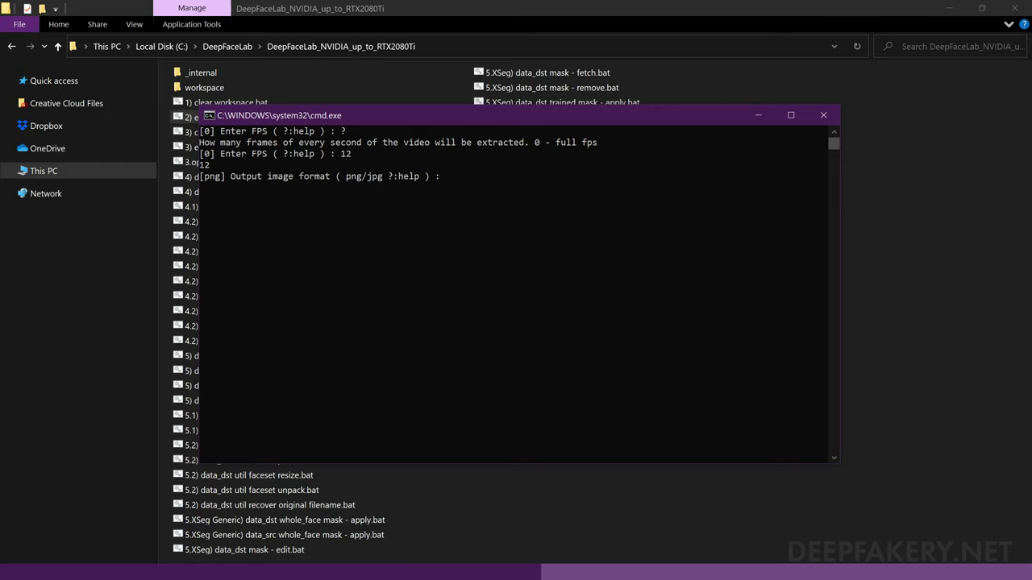
{"action": "key", "text": "Return"}
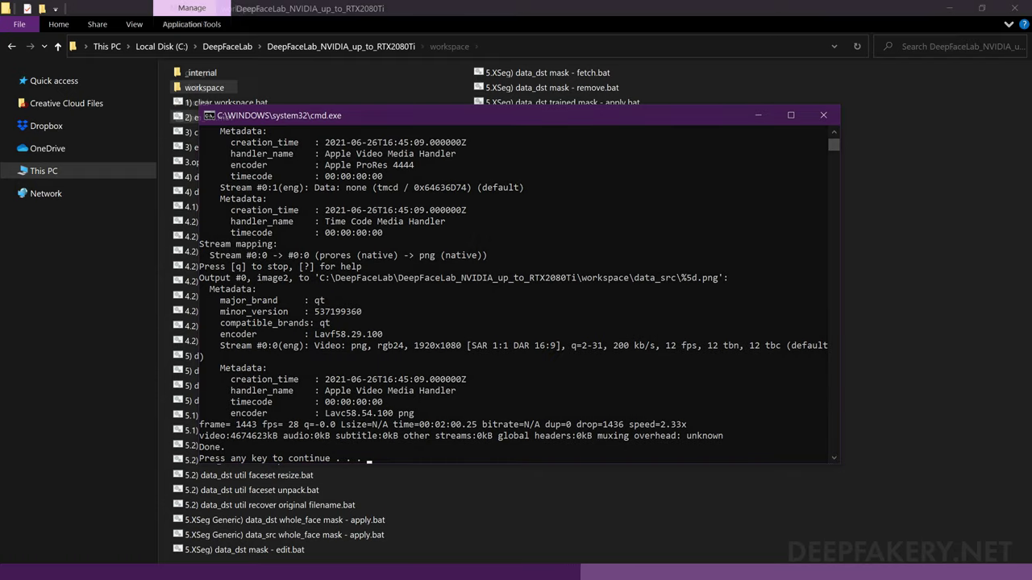
Step: Close the finished extraction console and select all images in workspace\data_src
{"action": "key", "text": "Return"}
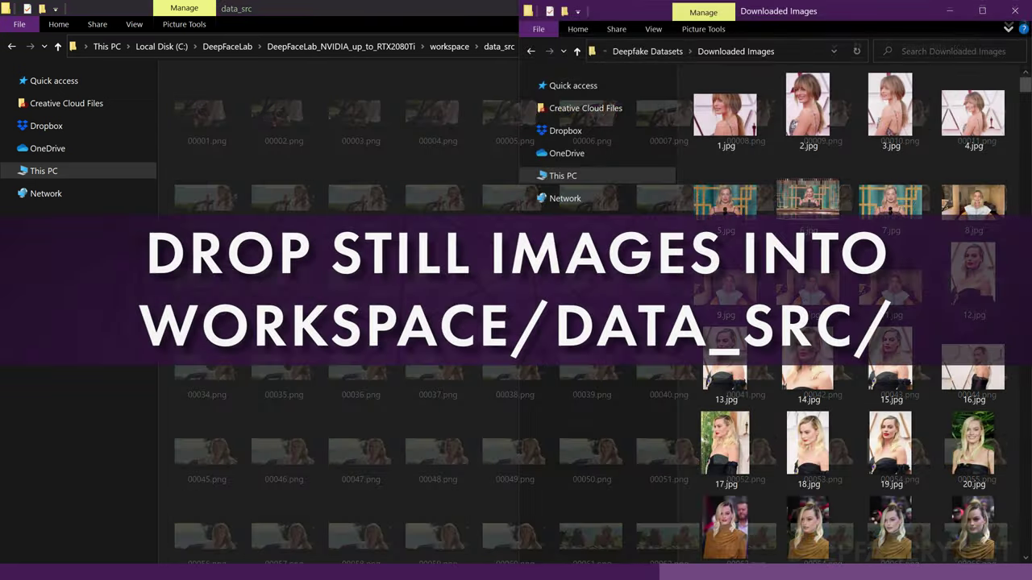
{"action": "key", "text": "ctrl+a"}
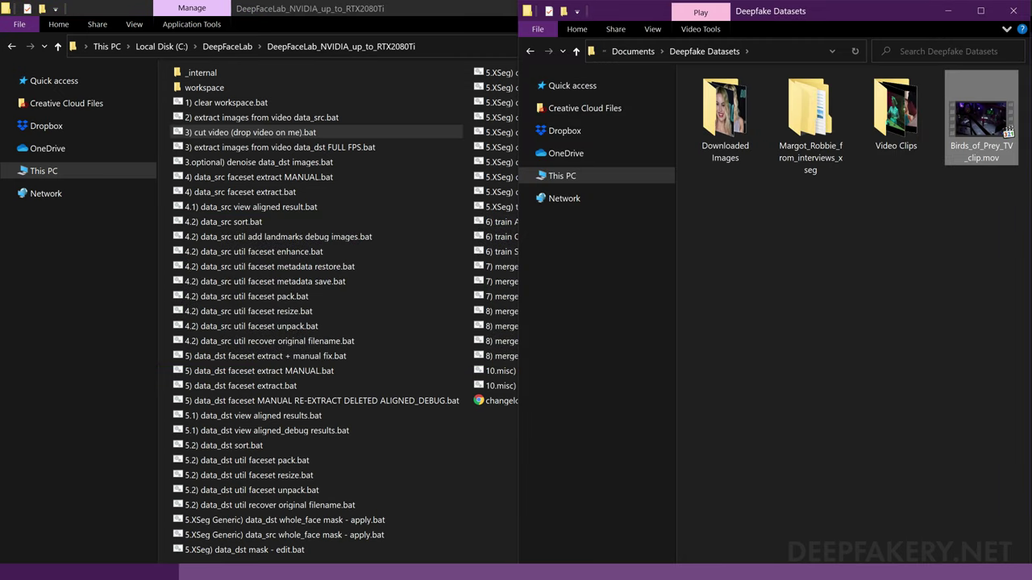
Step: Cut Birds_of_Prey_TV_clip.mov from 0:05 to 1:05 with default audio track 0 and bitrate
{"action": "left_click_drag", "start_coordinate": [981, 117], "coordinate": [235, 134]}
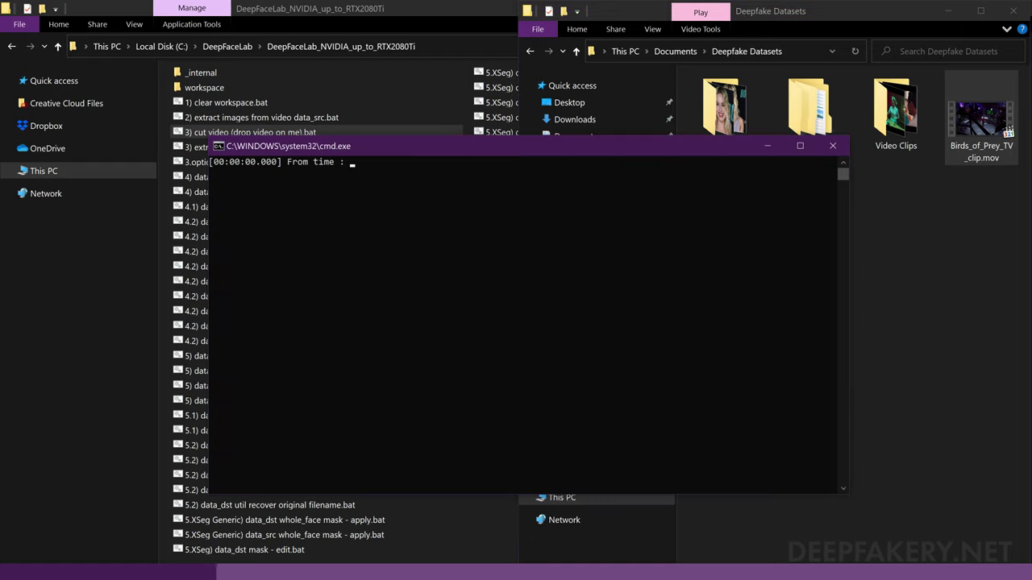
{"action": "type", "text": "05"}
{"action": "key", "text": "Return"}
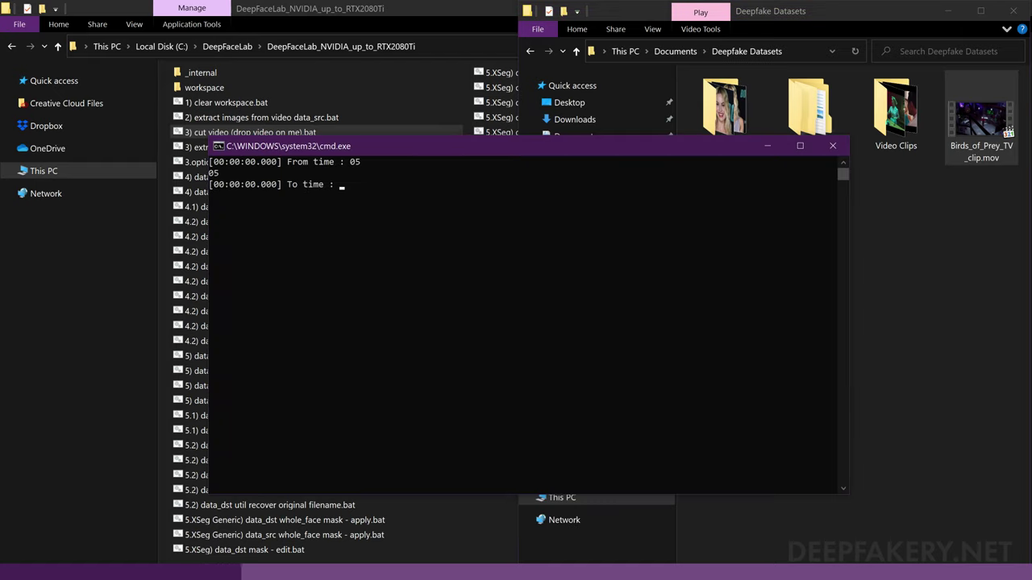
{"action": "type", "text": "1:05"}
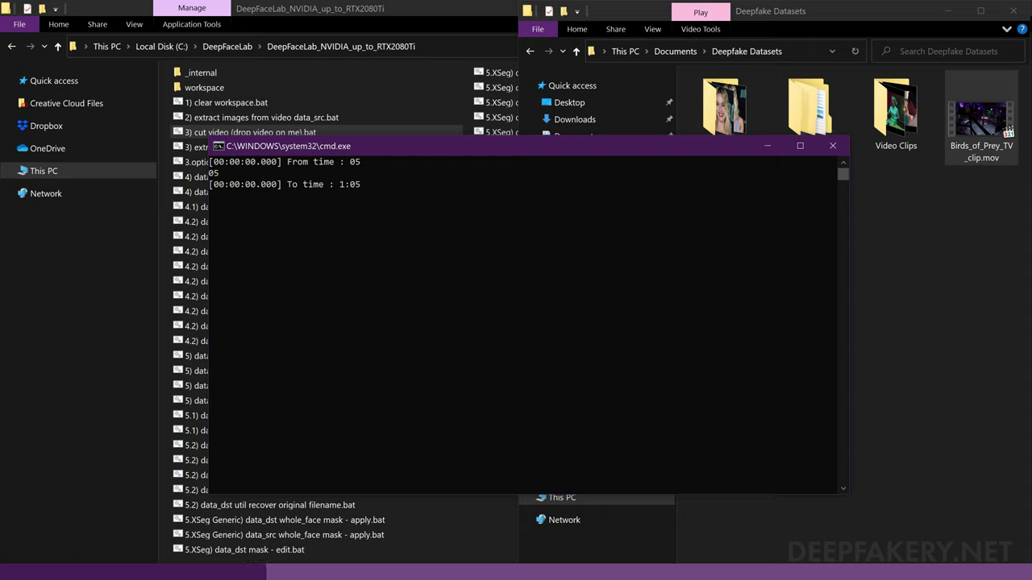
{"action": "key", "text": "Return"}
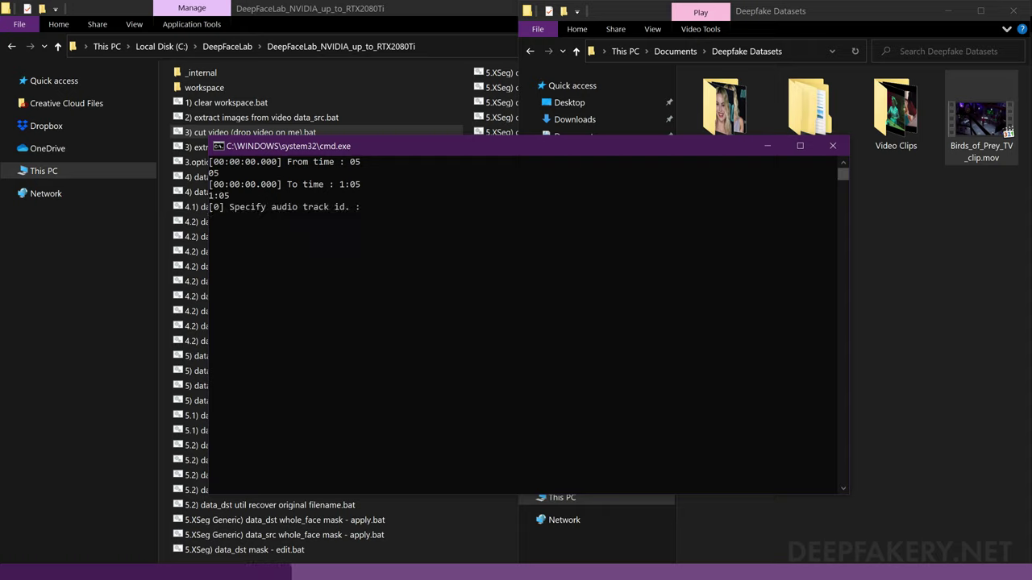
{"action": "key", "text": "Return"}
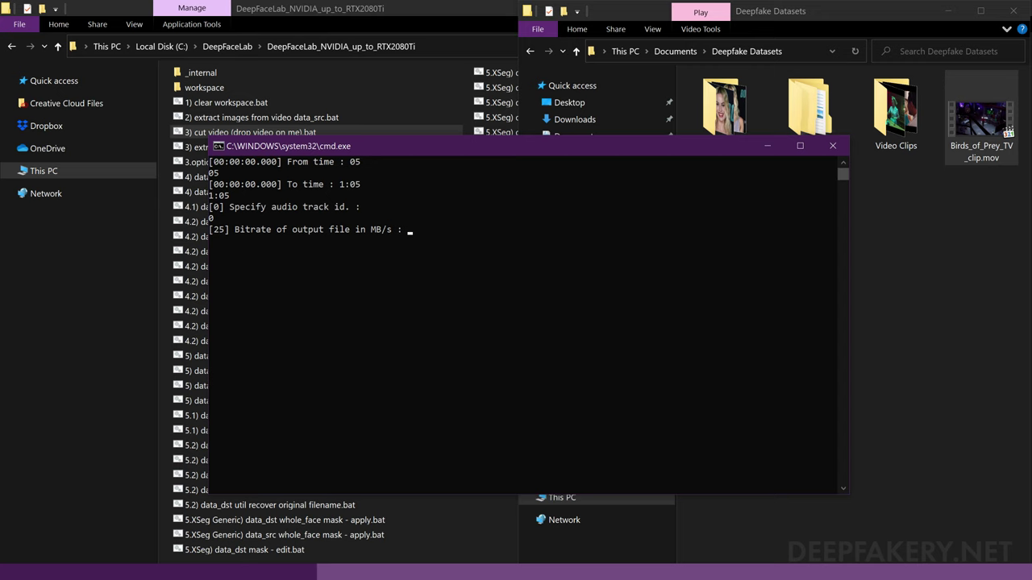
{"action": "key", "text": "Return"}
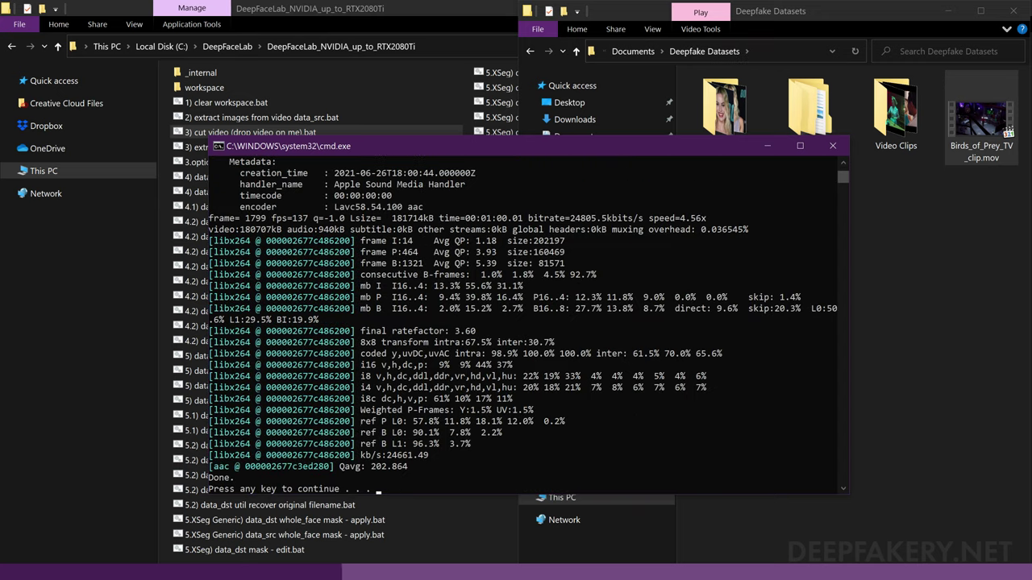
{"action": "key", "text": "Return"}
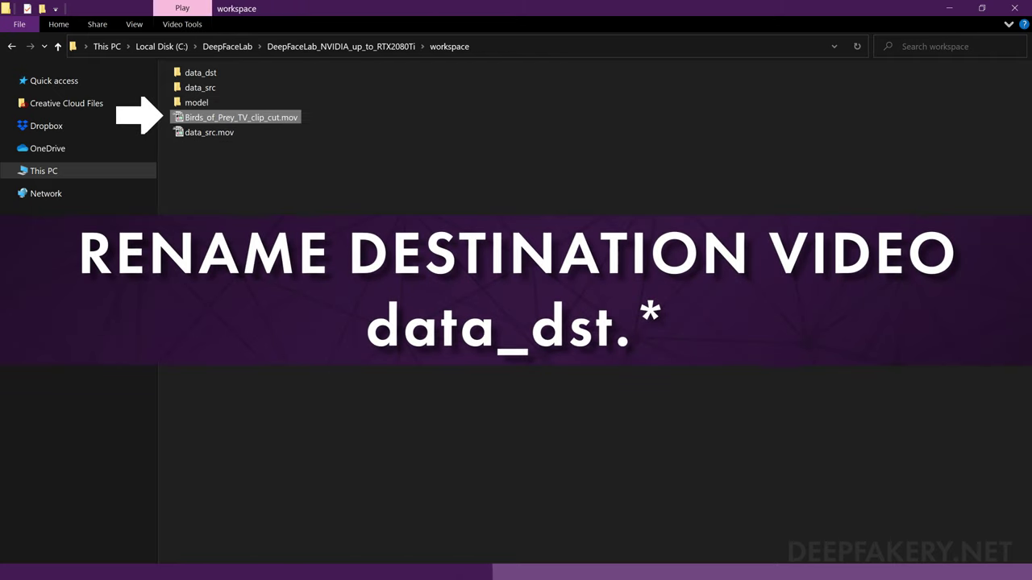
Step: Rename Birds_of_Prey_TV_clip_cut.mov to data_dst.mov
{"action": "key", "text": "F2"}
{"action": "type", "text": "data_dst"}
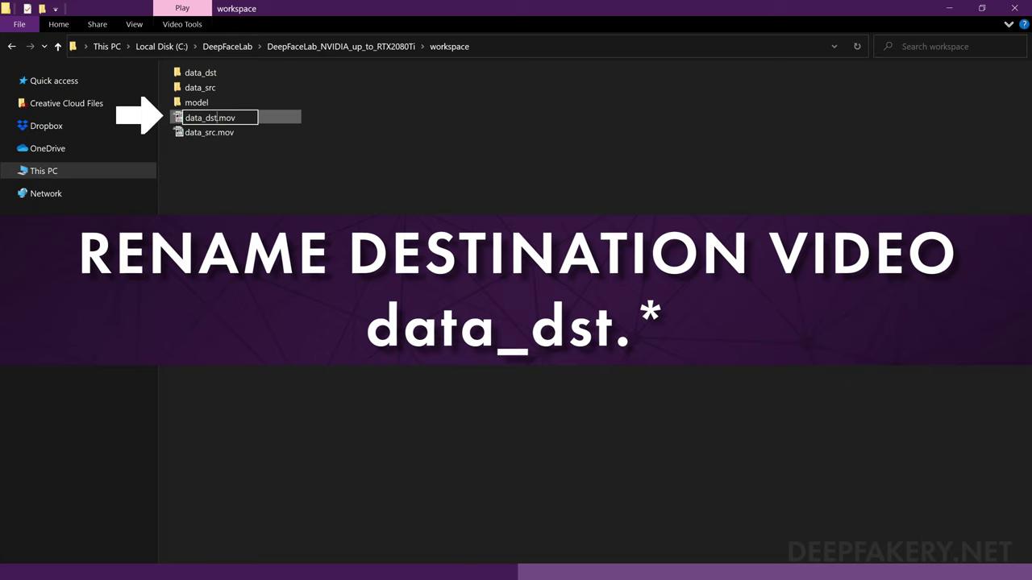
{"action": "key", "text": "Return"}
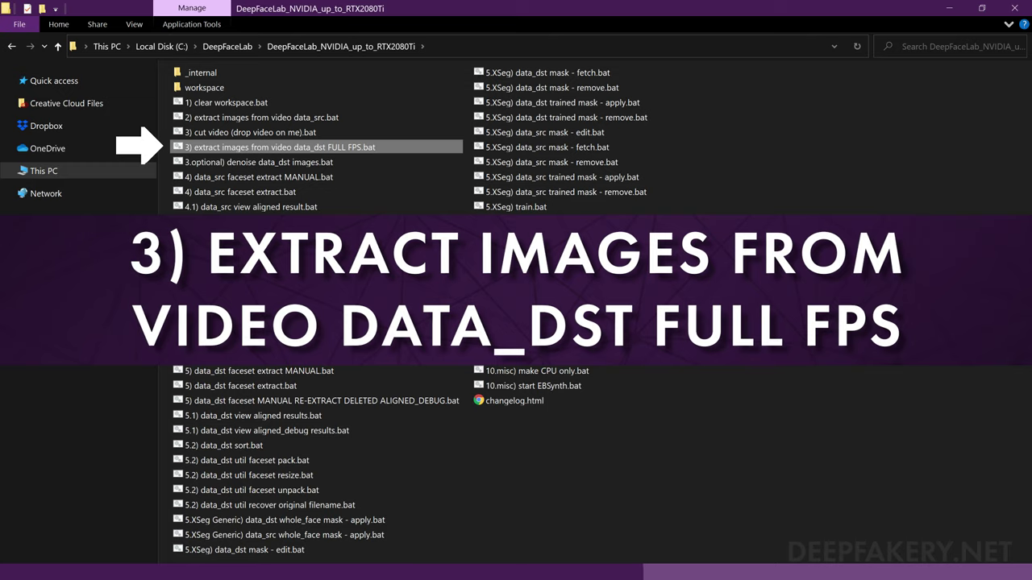
Step: Extract data_dst.mov at full frame rate into PNG frames in workspace\data_dst
{"action": "key", "text": "Return"}
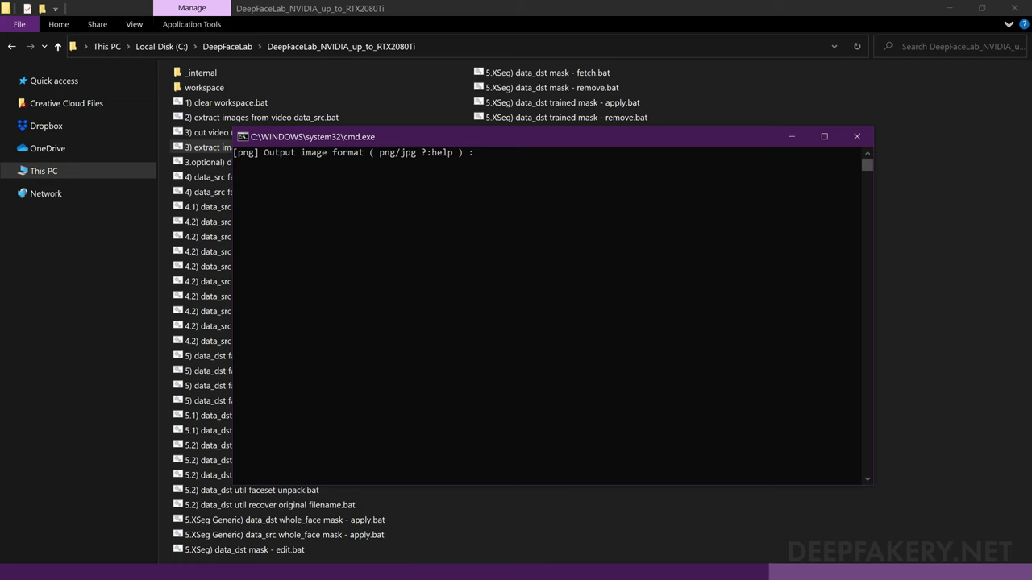
{"action": "key", "text": "Return"}
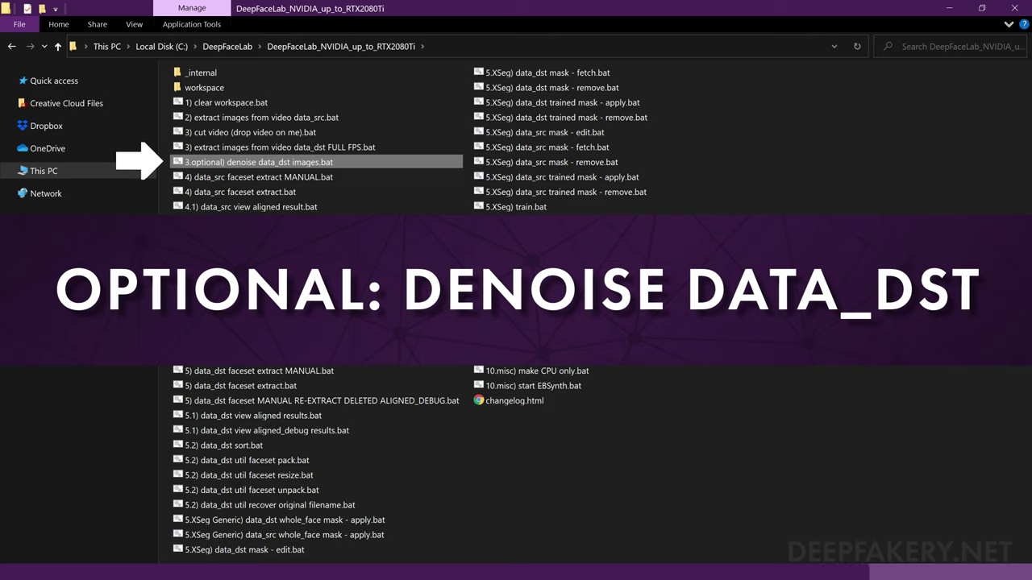
Step: Run the optional data_dst denoise script, then select '4) data_src faceset extract.bat'
{"action": "key", "text": "Return"}
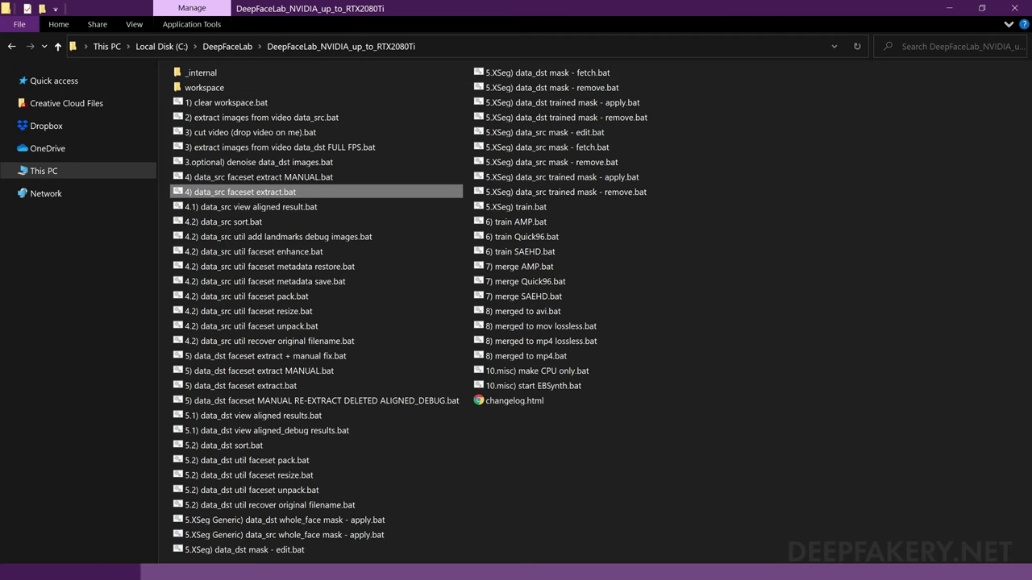
{"action": "left_click", "coordinate": [258, 177]}
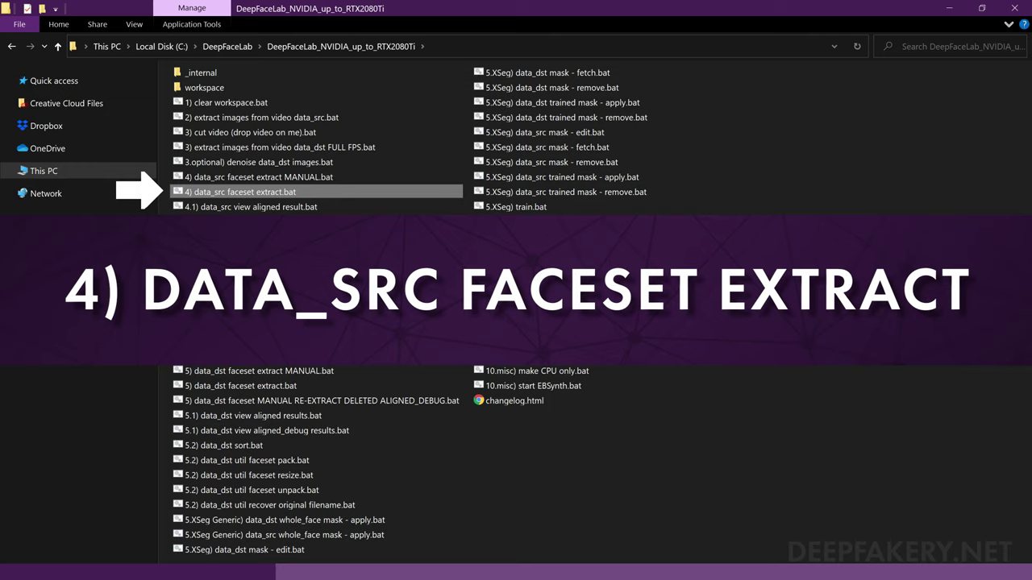
Step: Launch '4) data_src faceset extract.bat' to reach the GPU selection prompt
{"action": "key", "text": "Return"}
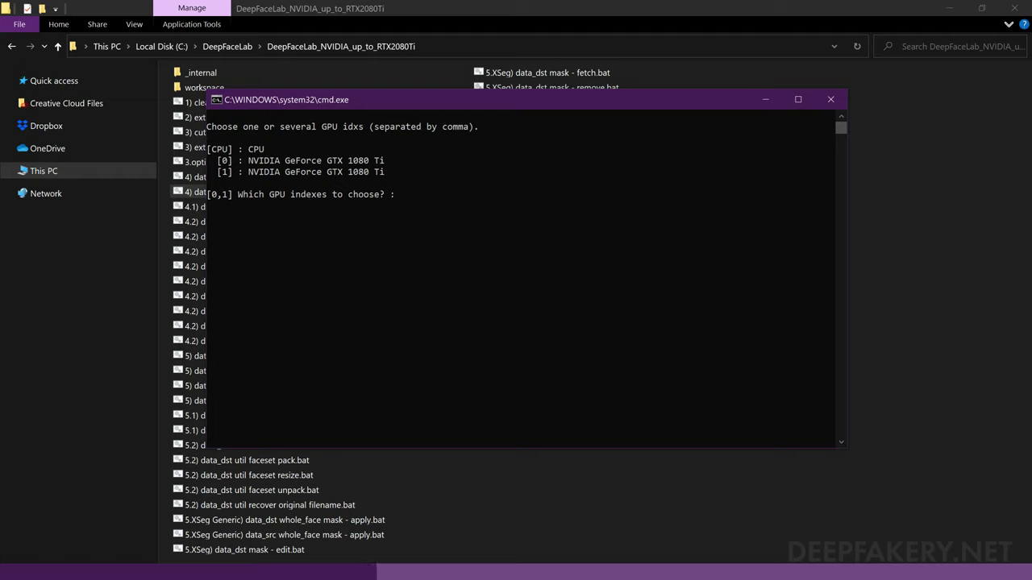
Step: Use GPUs 0,1 and the wf whole-face type for source extraction
{"action": "type", "text": "0,1"}
{"action": "key", "text": "Return"}
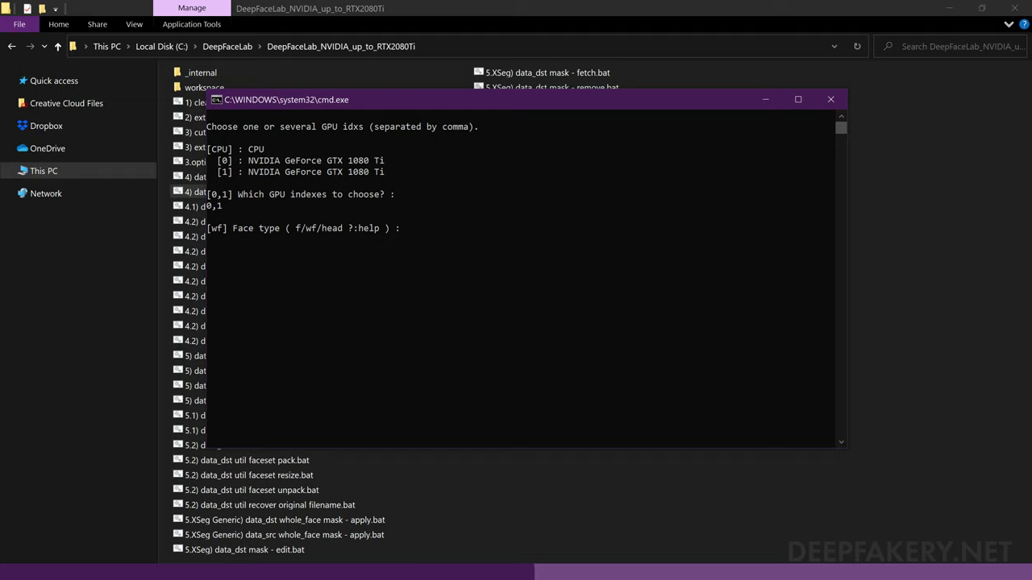
{"action": "key", "text": "Return"}
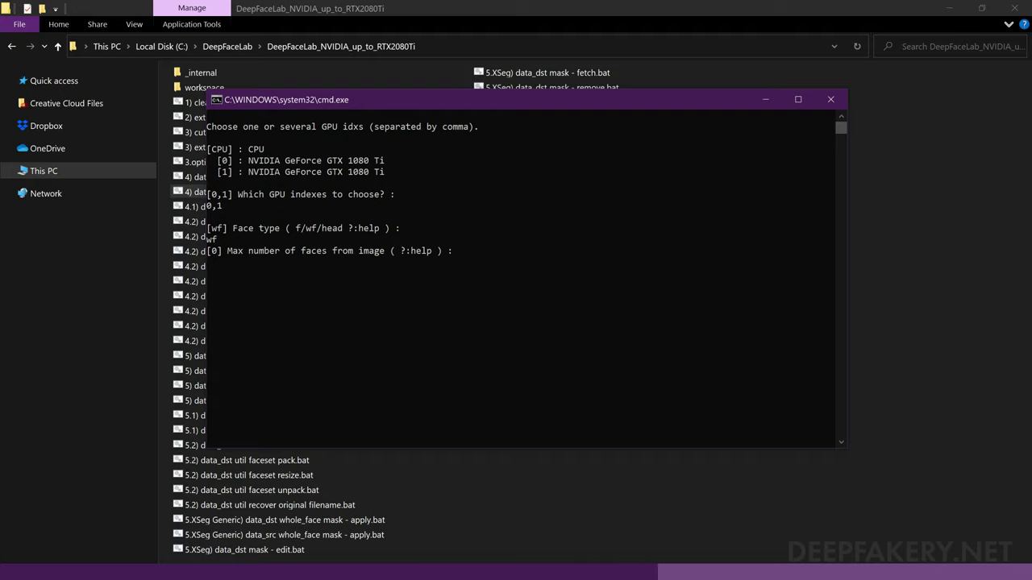
Step: Keep max faces 0 and image size 512, set JPEG quality 100, and start extraction with debug images
{"action": "key", "text": "Return"}
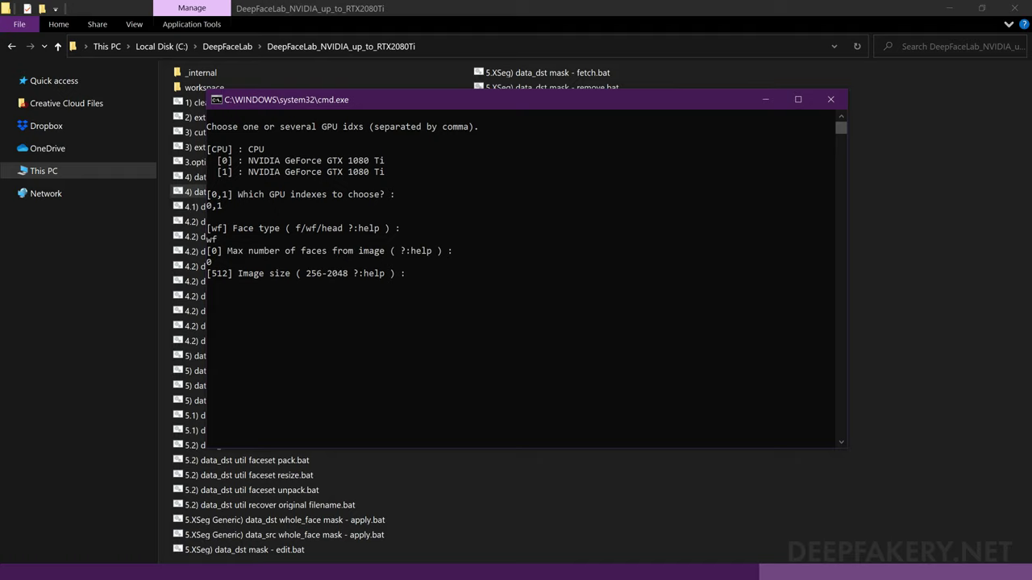
{"action": "key", "text": "Return"}
{"action": "type", "text": "100 ?:help ) : 100"}
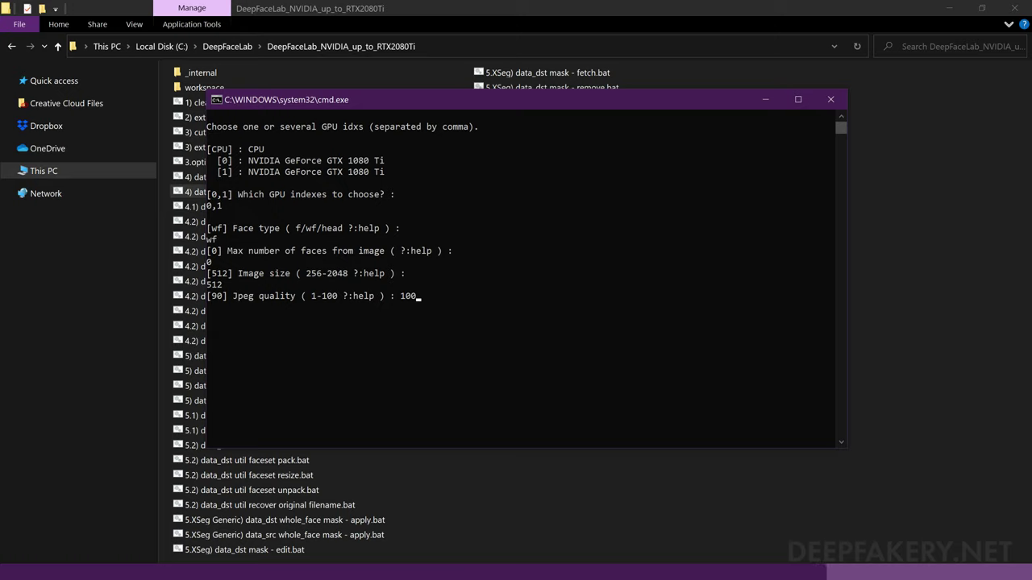
{"action": "key", "text": "Return"}
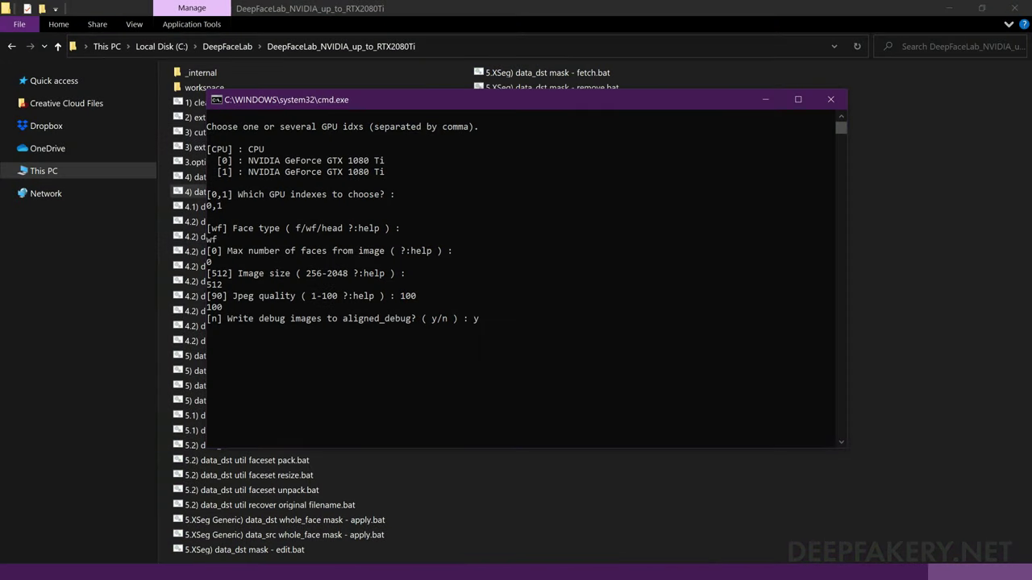
{"action": "key", "text": "Return"}
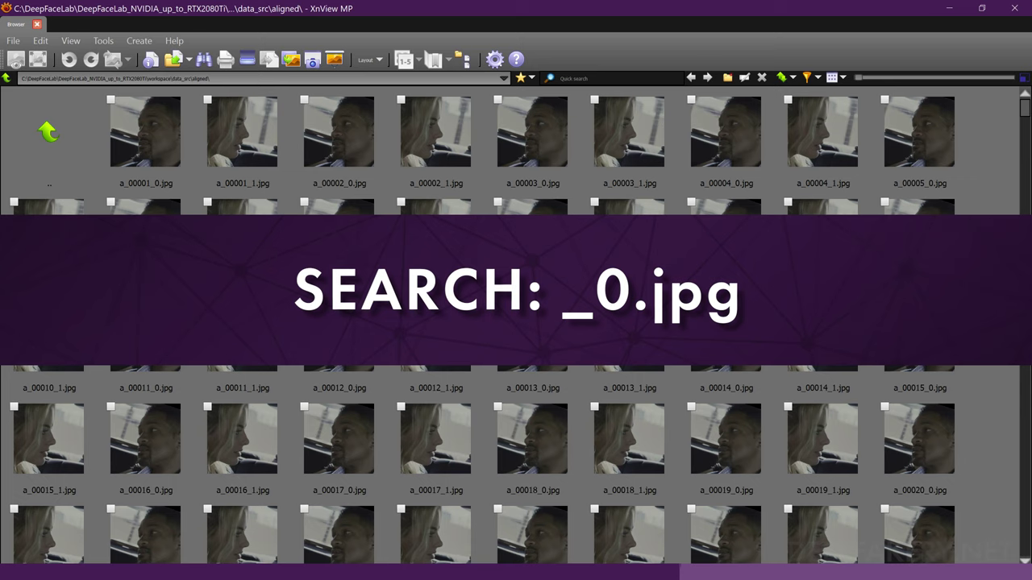
Step: Filter the data_src aligned thumbnails by entering '_0.jpg' in Quick search
{"action": "type", "text": "_0.jpg"}
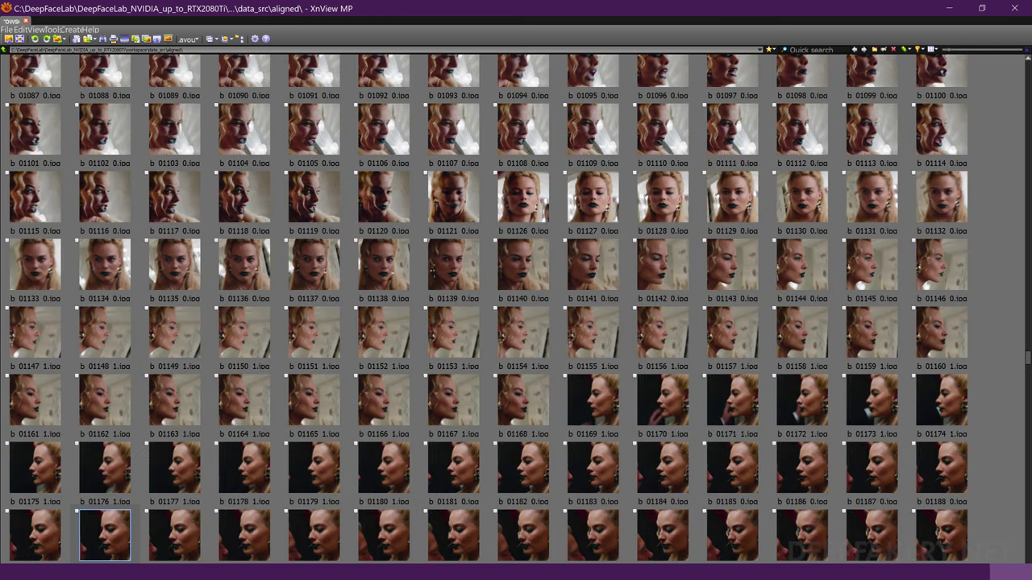
Step: Page through the _0.jpg-filtered source faces to the c_00778–c_00875 range
{"action": "key", "text": "Page_Down"}
{"action": "key", "text": "Page_Down"}
{"action": "key", "text": "Page_Down"}
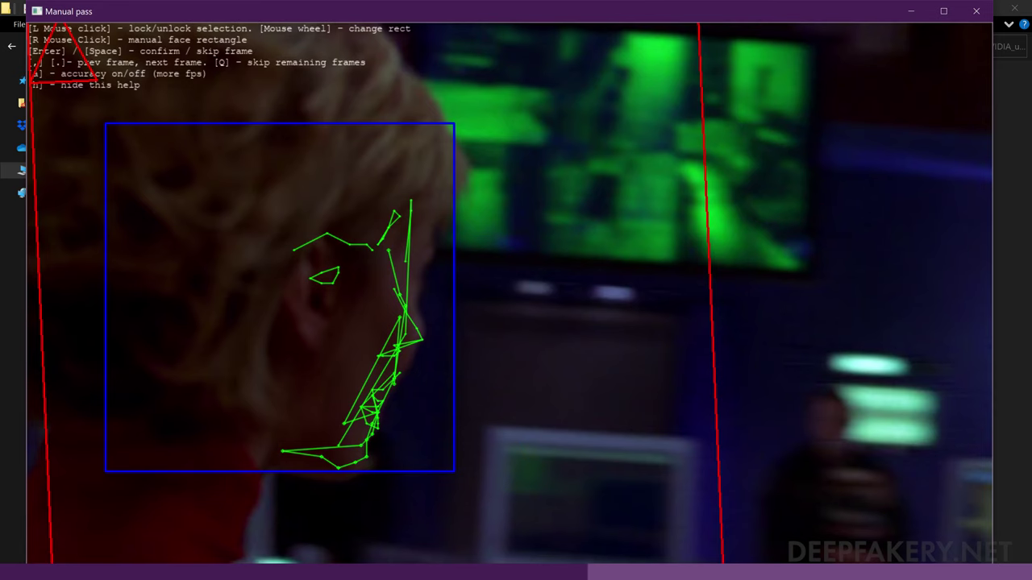
Step: Advance through the remaining frames of the manual extraction pass to finish it
{"action": "key", "text": "Return"}
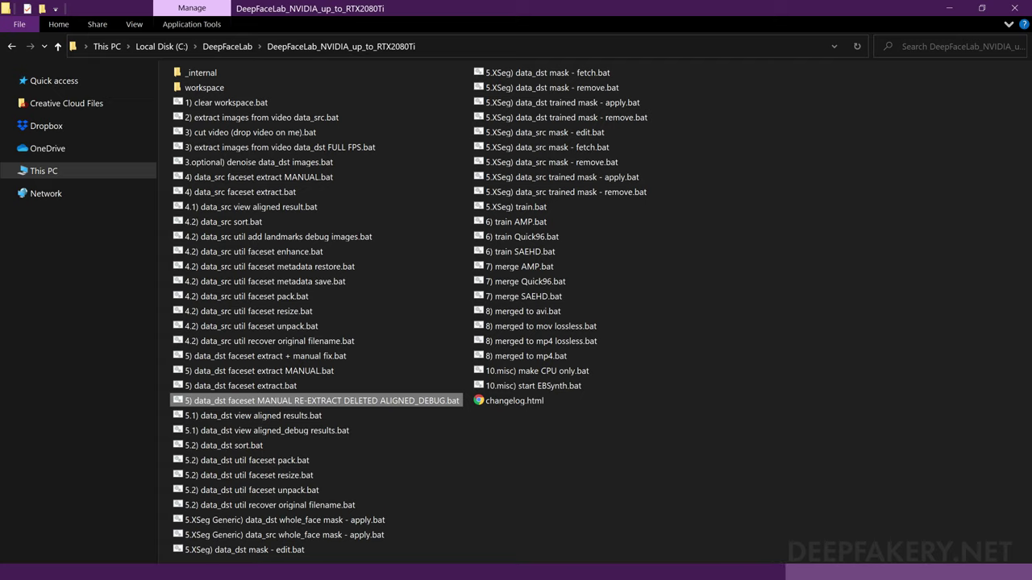
Step: Run the data_dst faceset extract, then select the dark non-face crops 00118 to 00137
{"action": "left_click", "coordinate": [242, 386]}
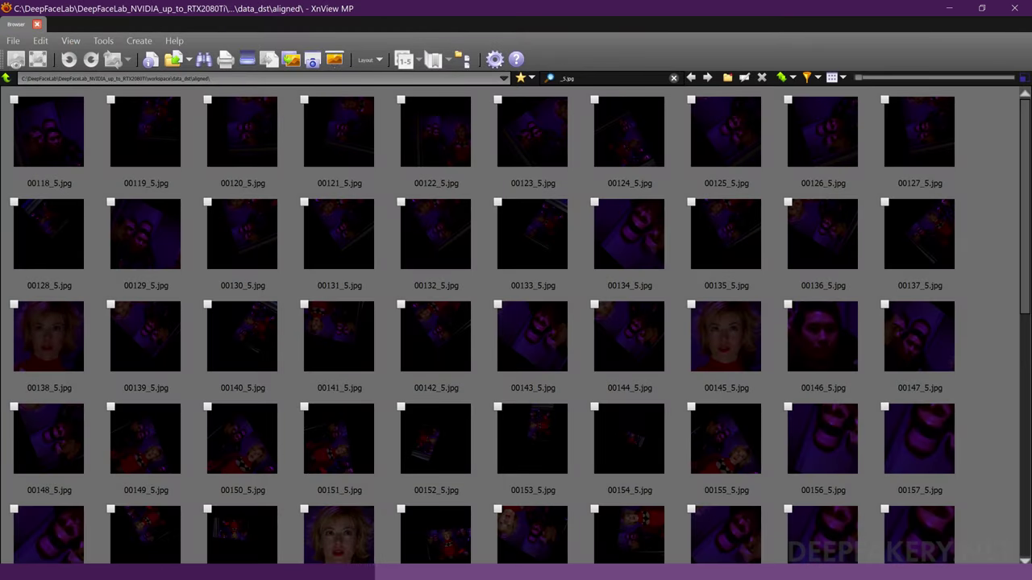
{"action": "left_click_drag", "start_coordinate": [6, 92], "coordinate": [963, 291]}
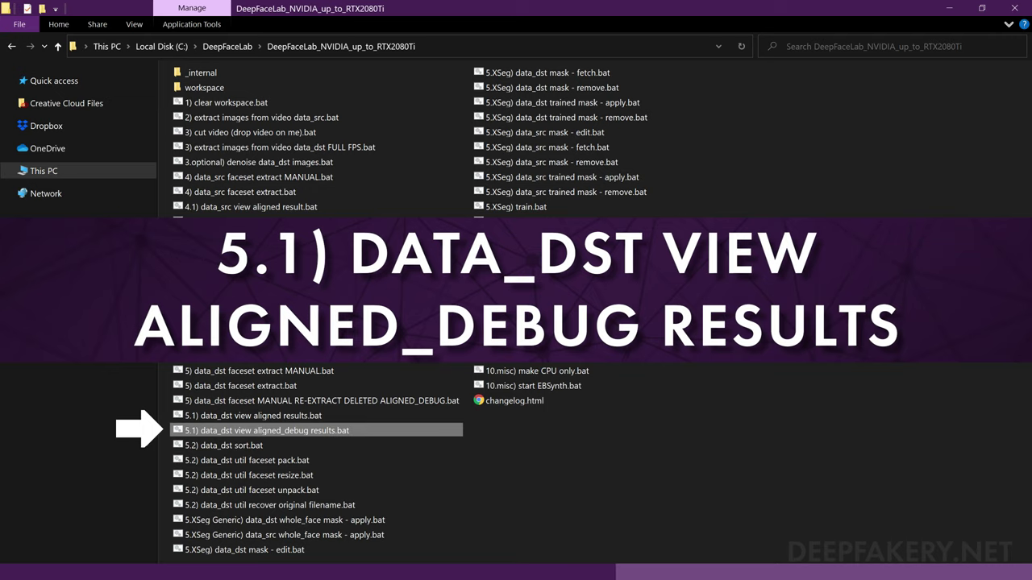
Step: Launch '5) data_dst faceset MANUAL RE-EXTRACT DELETED ALIGNED_DEBUG.bat'
{"action": "key", "text": "Return"}
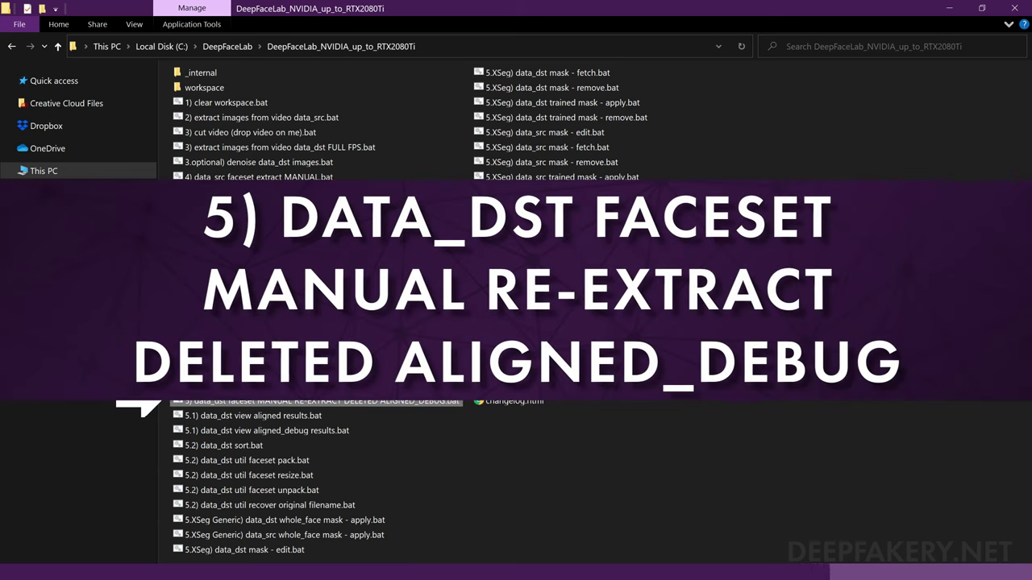
Step: Accept the default GPU, size and quality prompts, then confirm the blonde woman's profile face
{"action": "key", "text": "Return"}
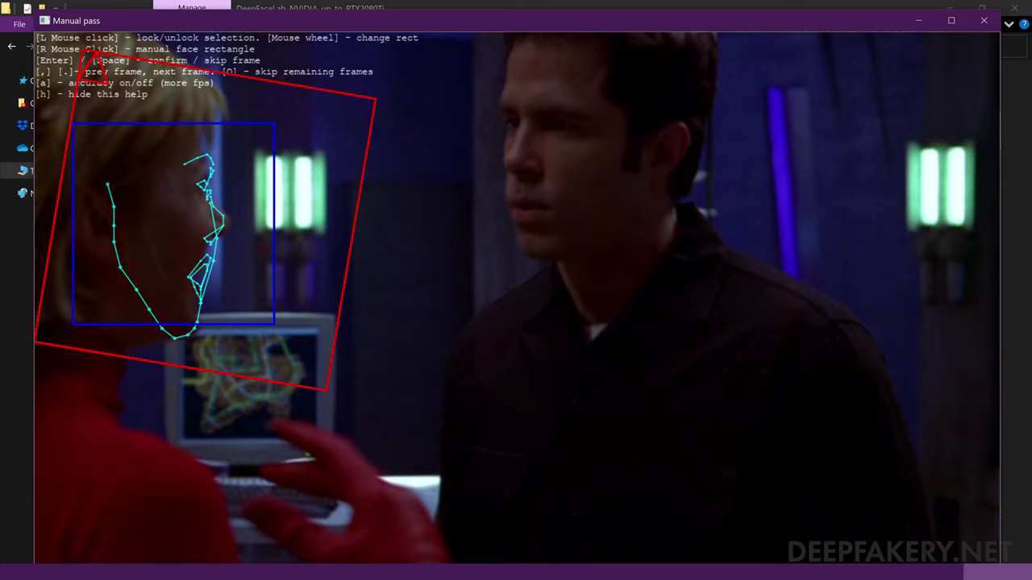
{"action": "key", "text": "Return"}
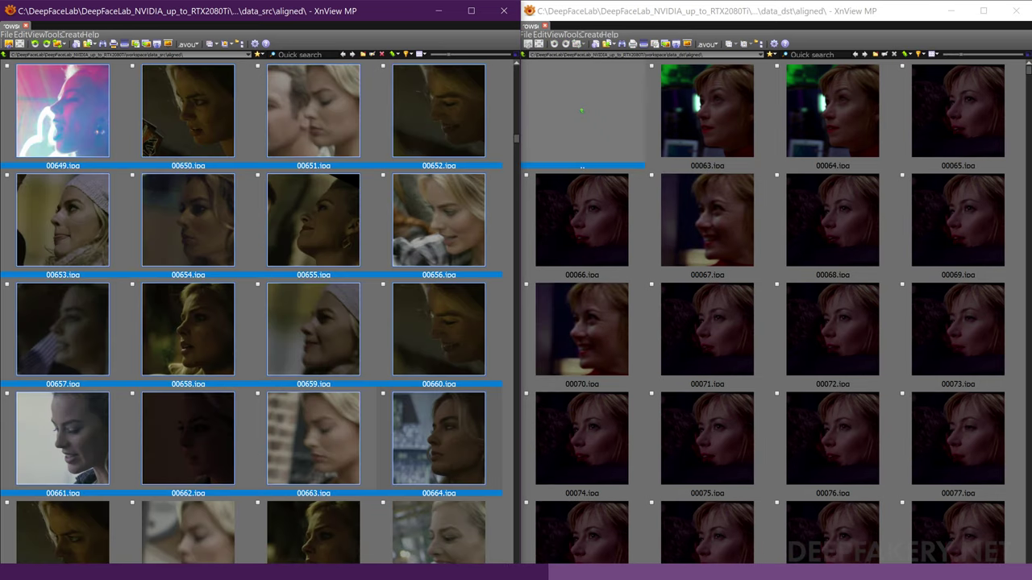
Step: Delete the 226 out-of-yaw-range source faces, then request deletion of 67 more
{"action": "key", "text": "Delete"}
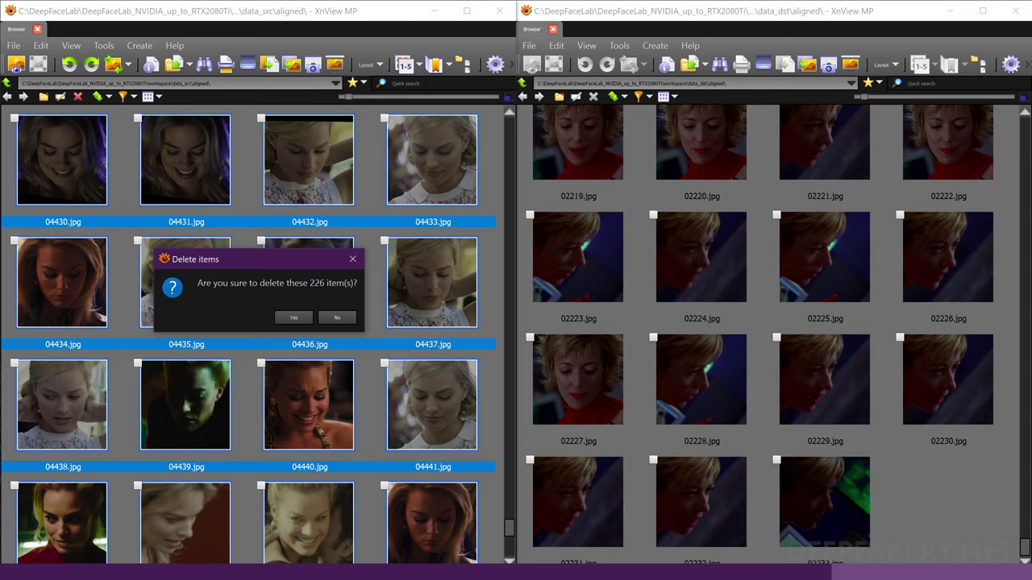
{"action": "key", "text": "Return"}
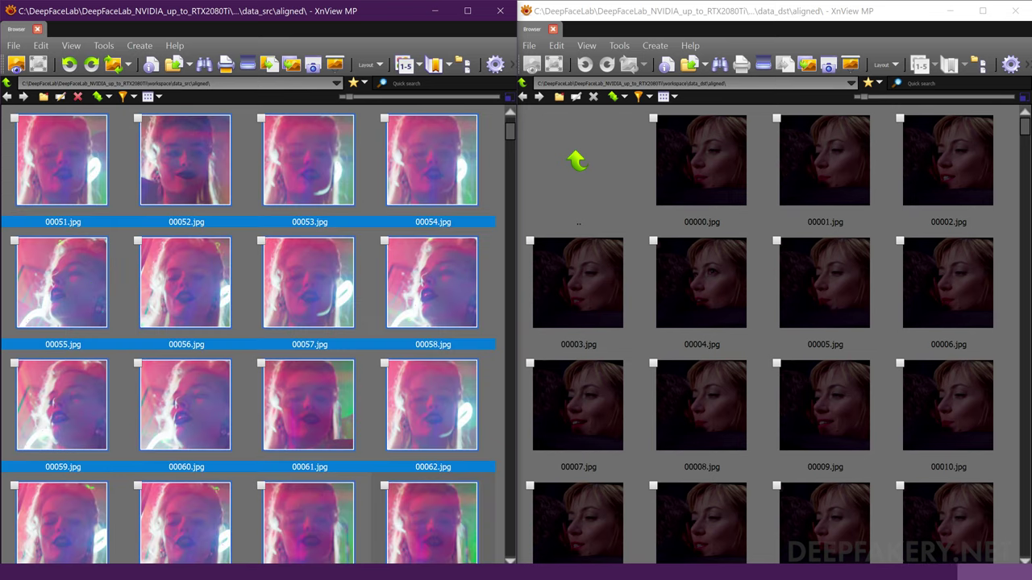
{"action": "key", "text": "Delete"}
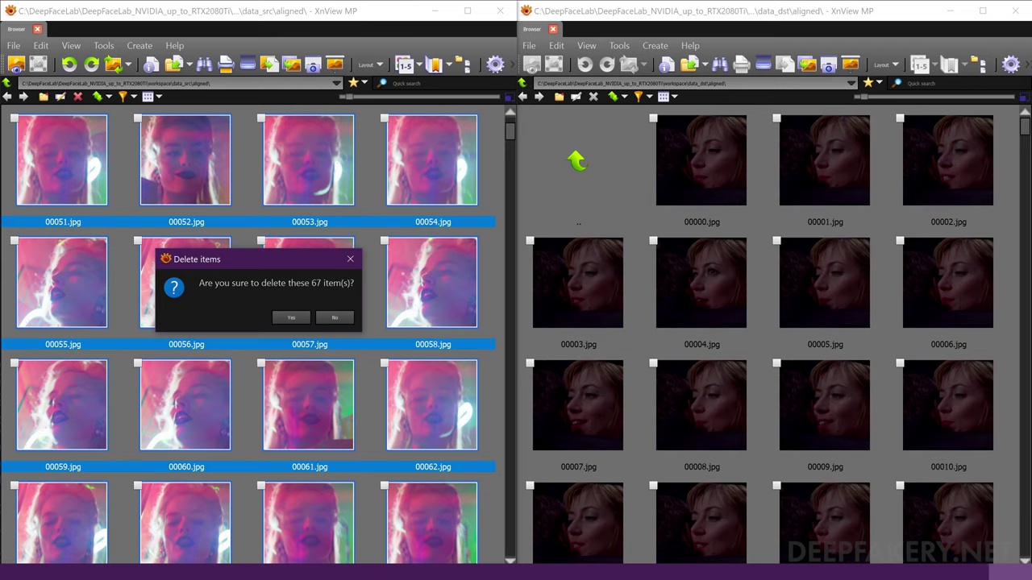